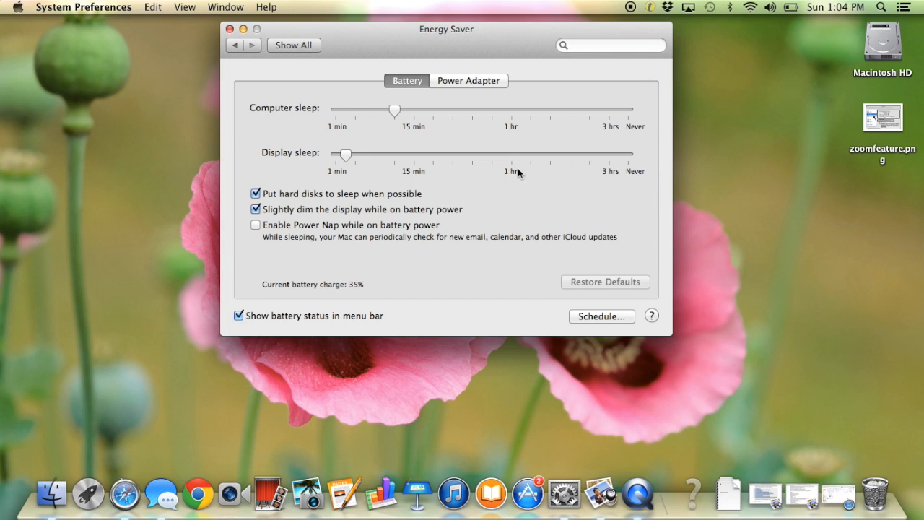
# Open the power adapter's energy schedule and enable both the daily start up or wake and the daily sleep entries
pyautogui.click(468, 83)
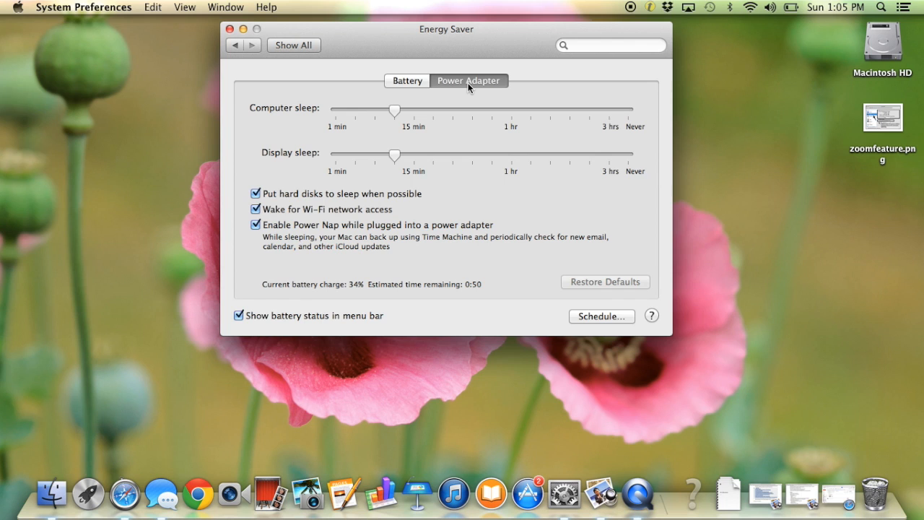
pyautogui.click(592, 316)
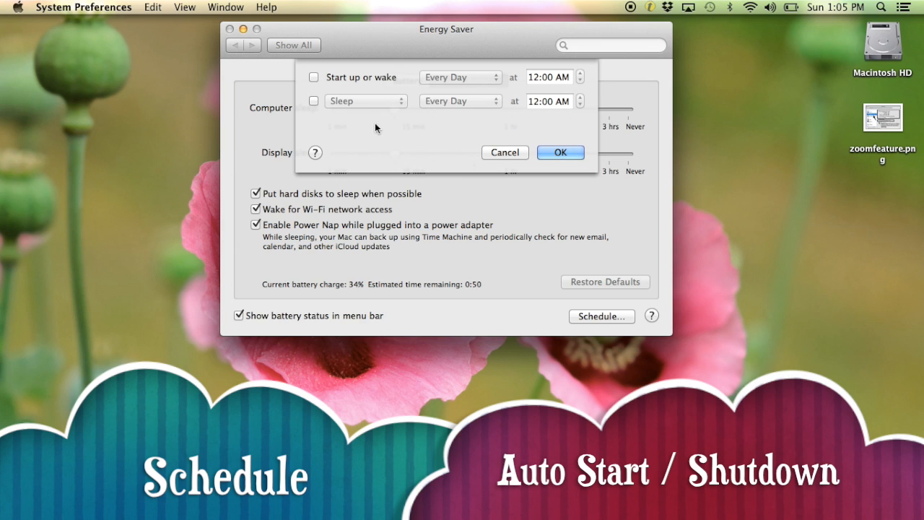
pyautogui.click(314, 77)
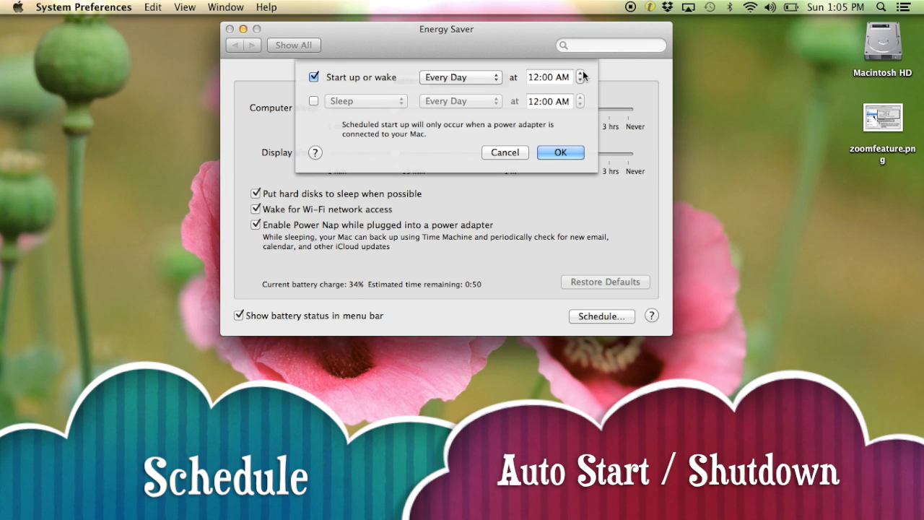
pyautogui.click(313, 101)
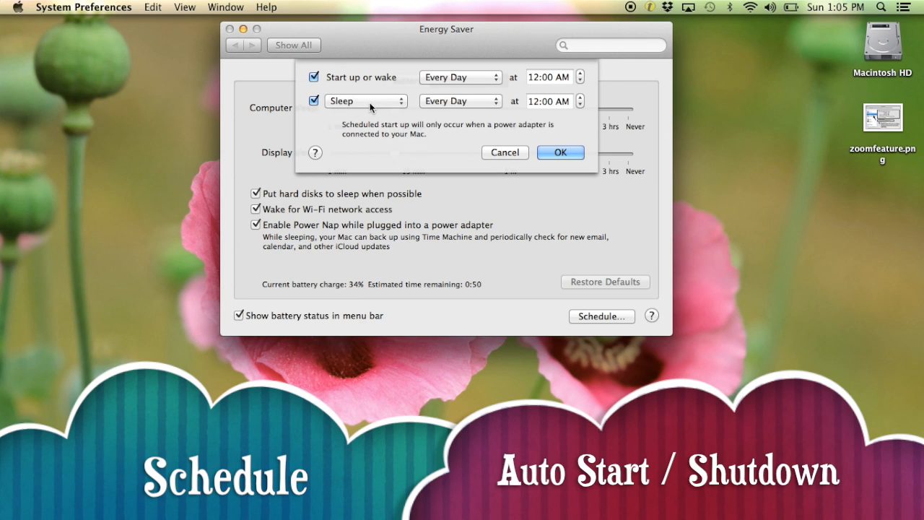
# Try out different daily sleep times such as 8:00 PM, and discard the schedule changes
pyautogui.click(581, 104)
pyautogui.click(579, 97)
pyautogui.click(579, 97)
pyautogui.click(581, 106)
pyautogui.click(580, 106)
pyautogui.click(581, 106)
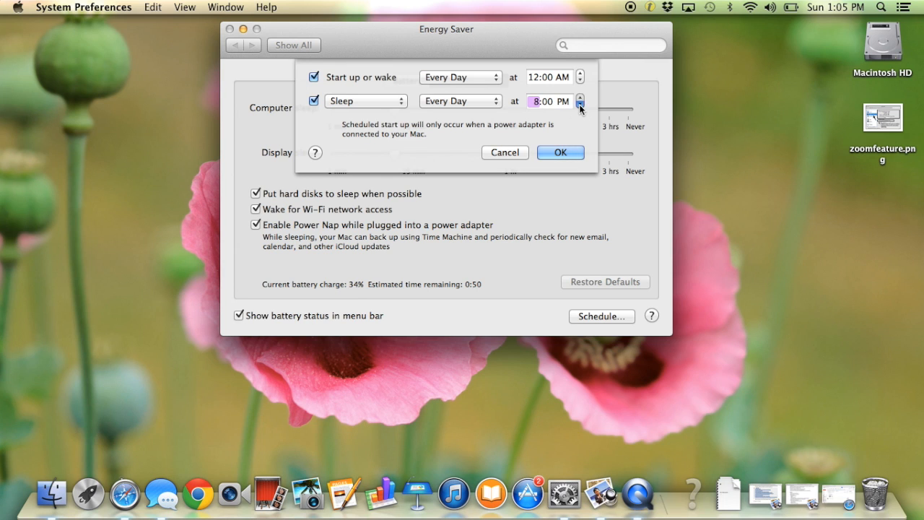
pyautogui.click(580, 98)
pyautogui.click(581, 97)
pyautogui.click(581, 97)
pyautogui.click(580, 97)
pyautogui.click(508, 151)
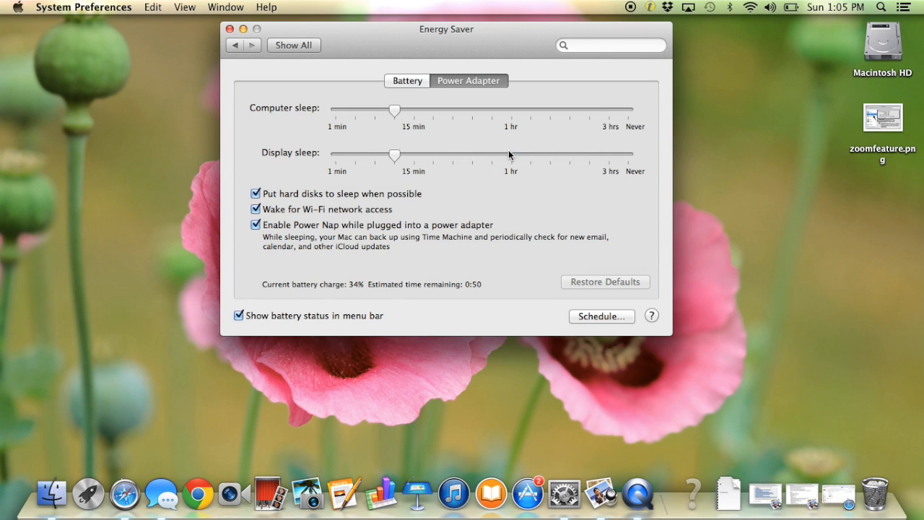
# Add a keyboard text replacement of BPS with Bellevue Public Schools, and view the keyboard shortcut settings
pyautogui.click(236, 46)
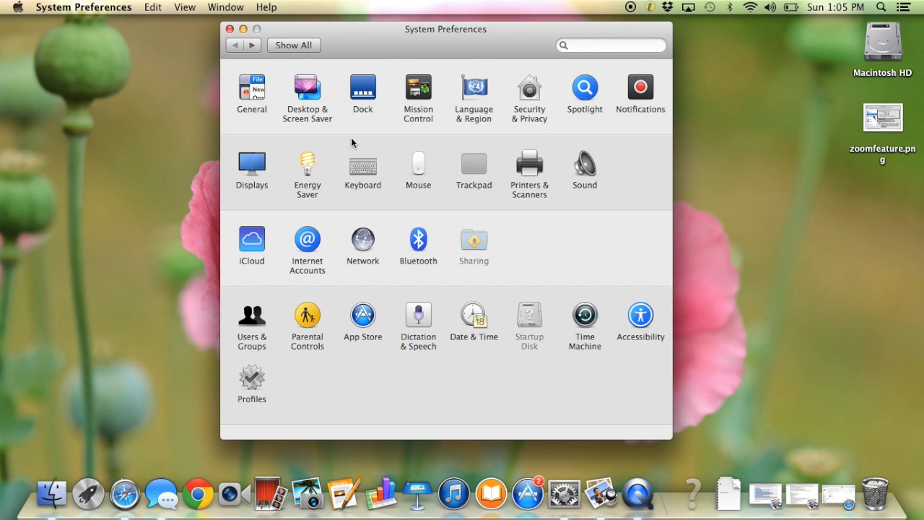
pyautogui.click(363, 168)
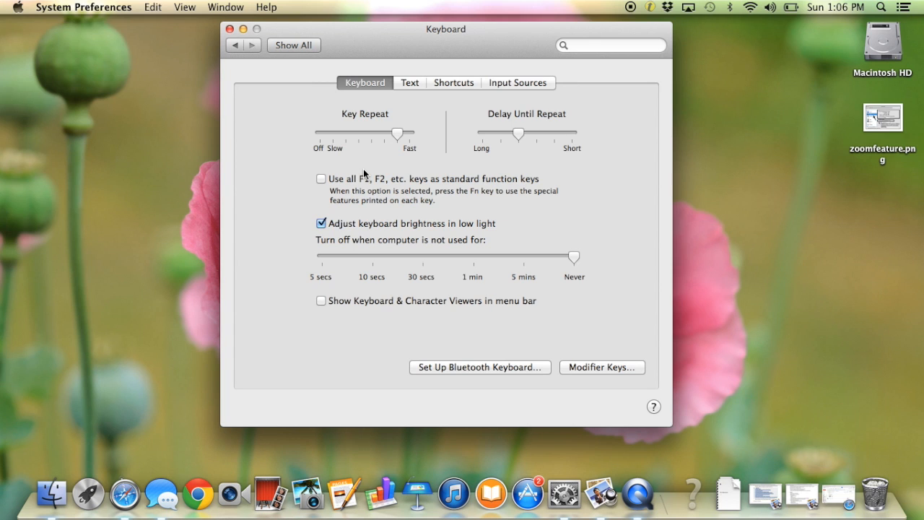
pyautogui.click(408, 85)
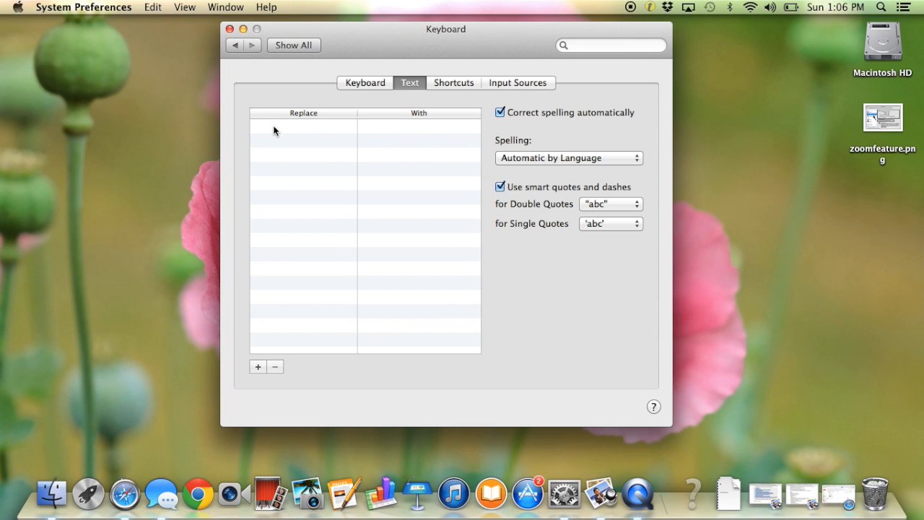
pyautogui.click(257, 367)
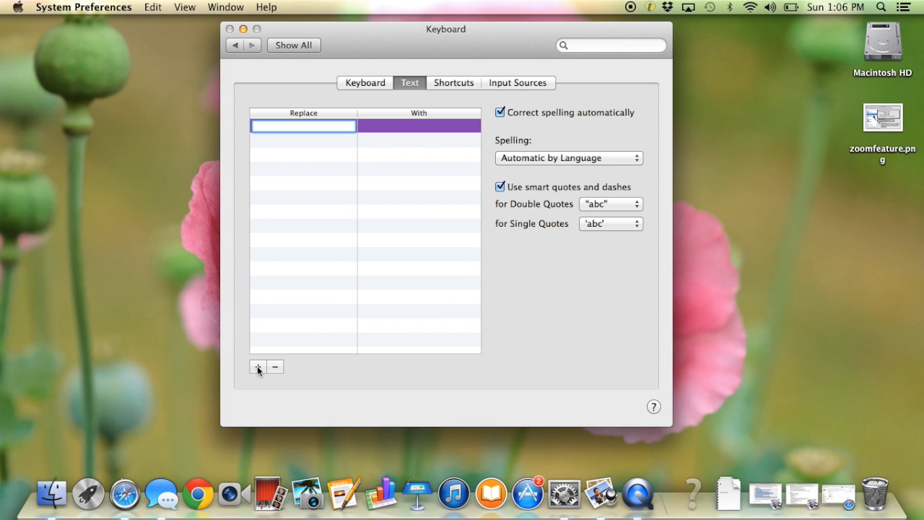
pyautogui.write('BPS')
pyautogui.press('Tab')
pyautogui.write('Bl')
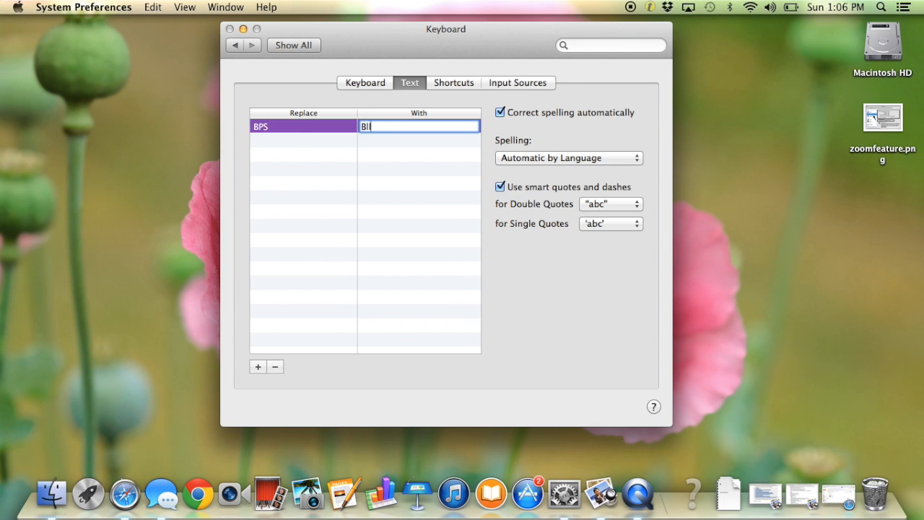
pyautogui.write('ellevue Public Schools')
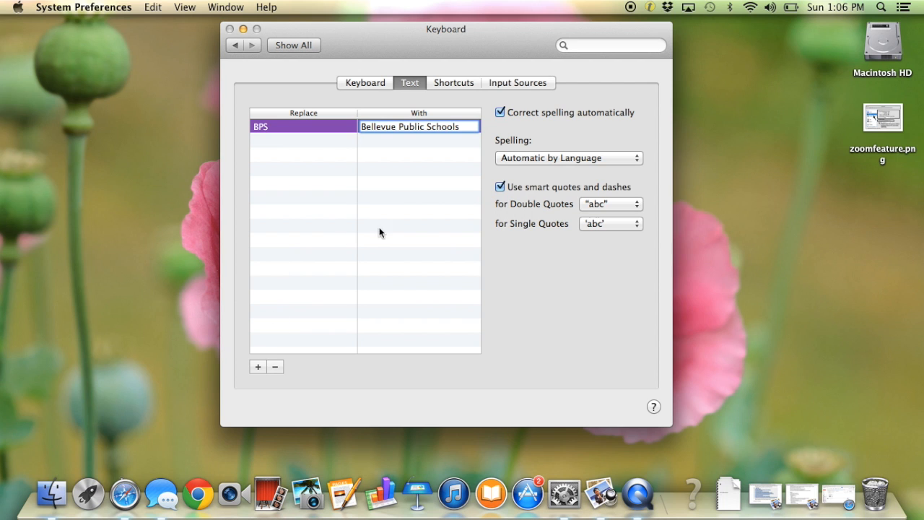
pyautogui.click(453, 83)
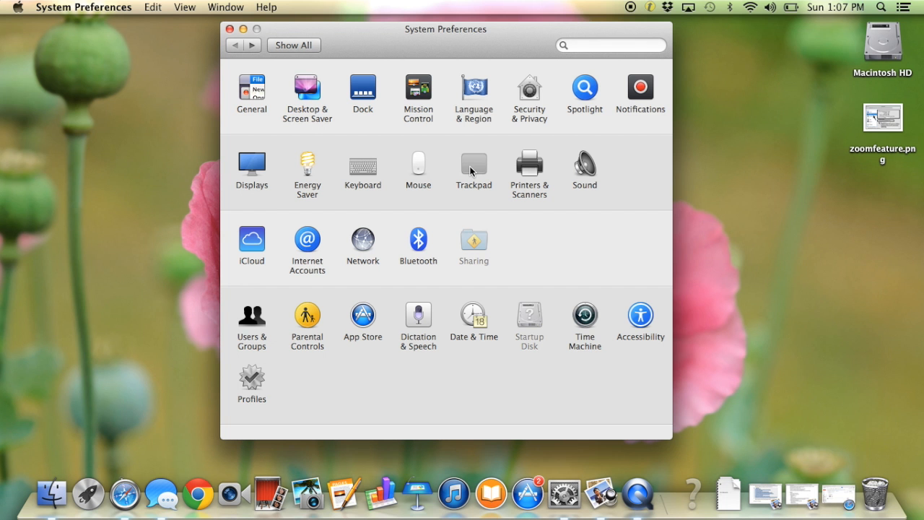
# In the trackpad settings, try tap to click, turn it off again, and keep secondary click on Click with two fingers
pyautogui.click(476, 168)
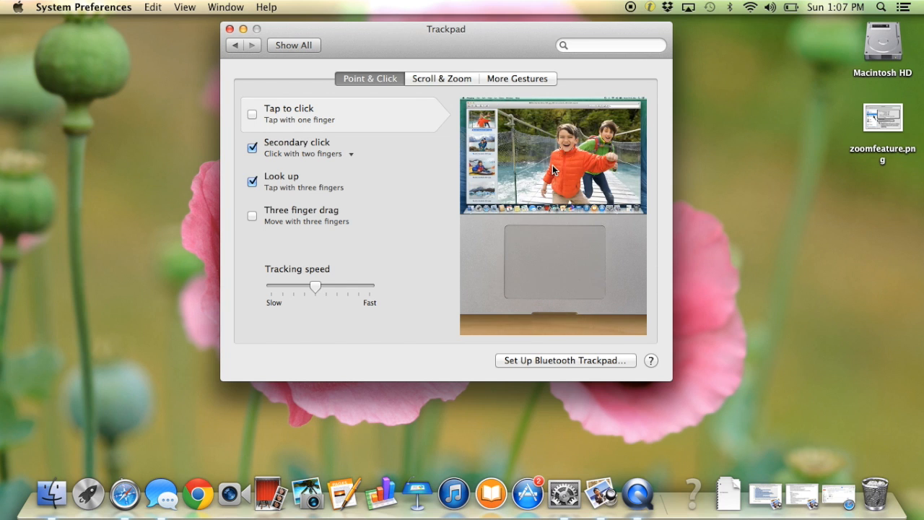
pyautogui.click(251, 116)
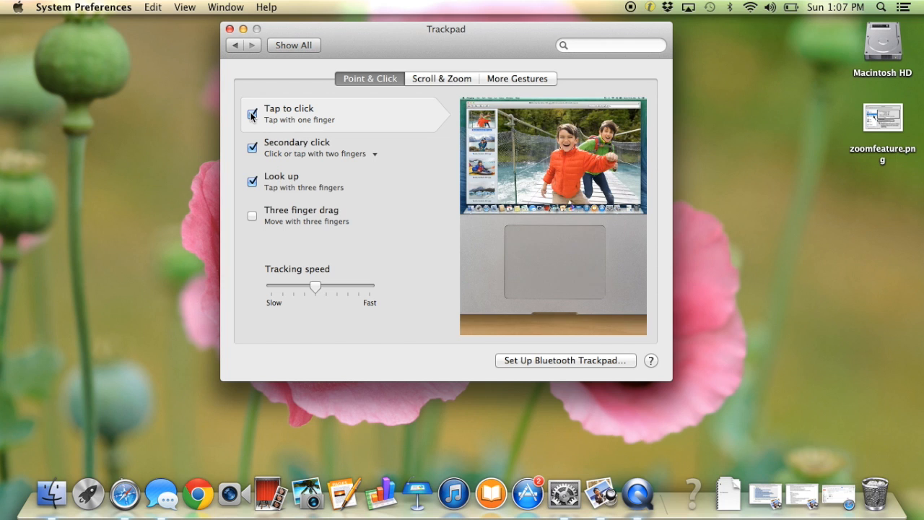
pyautogui.click(252, 114)
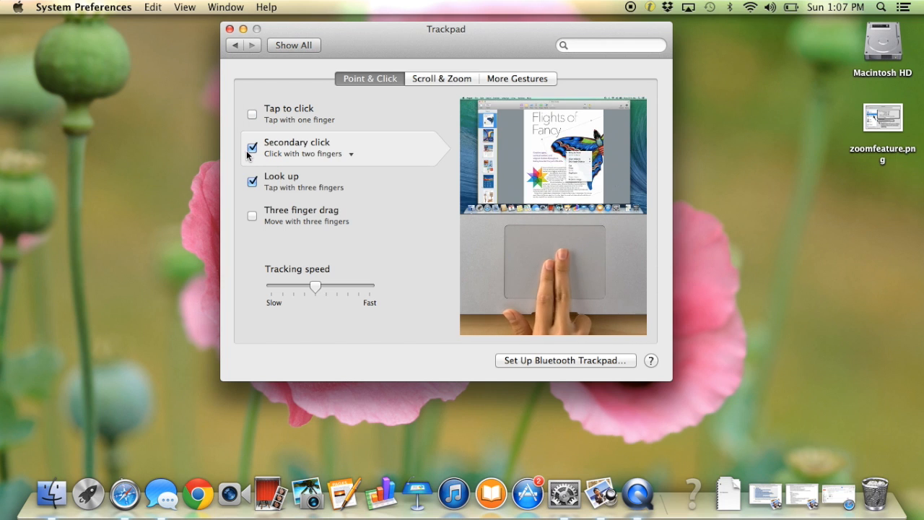
pyautogui.click(273, 154)
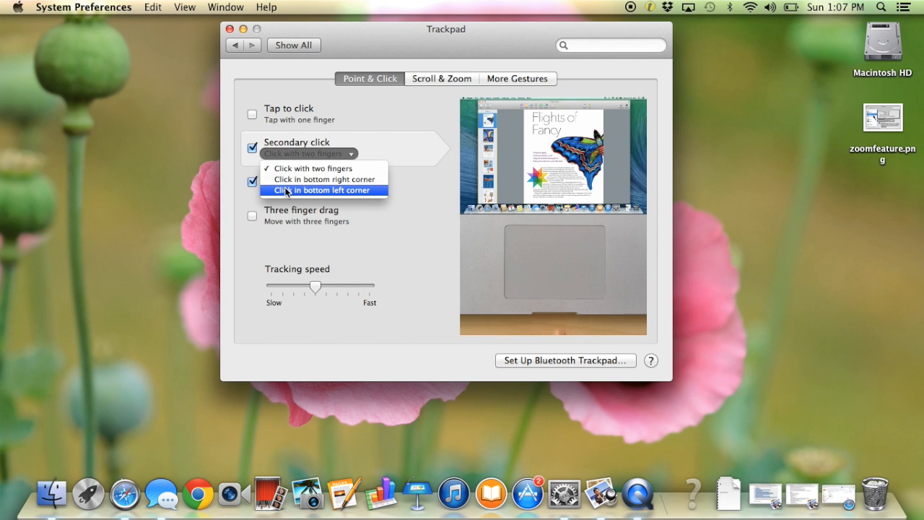
pyautogui.click(287, 169)
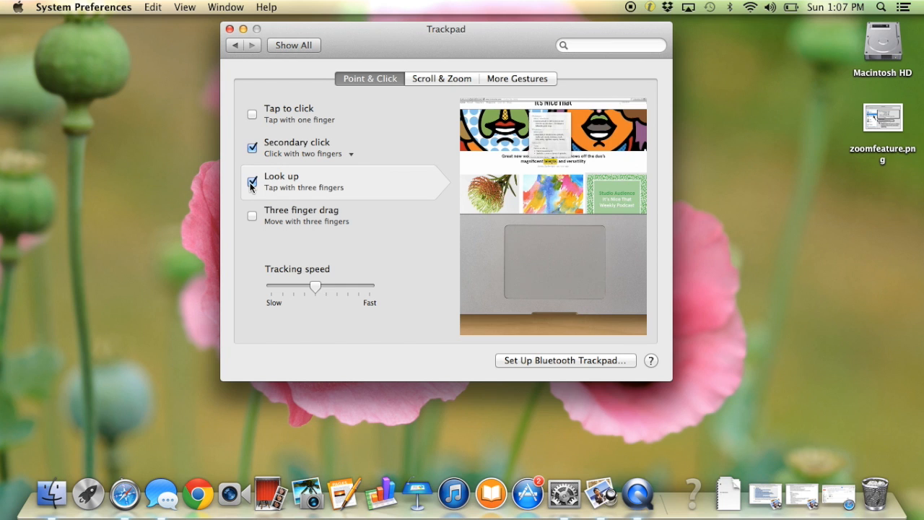
# Enable three finger drag and raise the trackpad's tracking speed by one notch
pyautogui.click(253, 218)
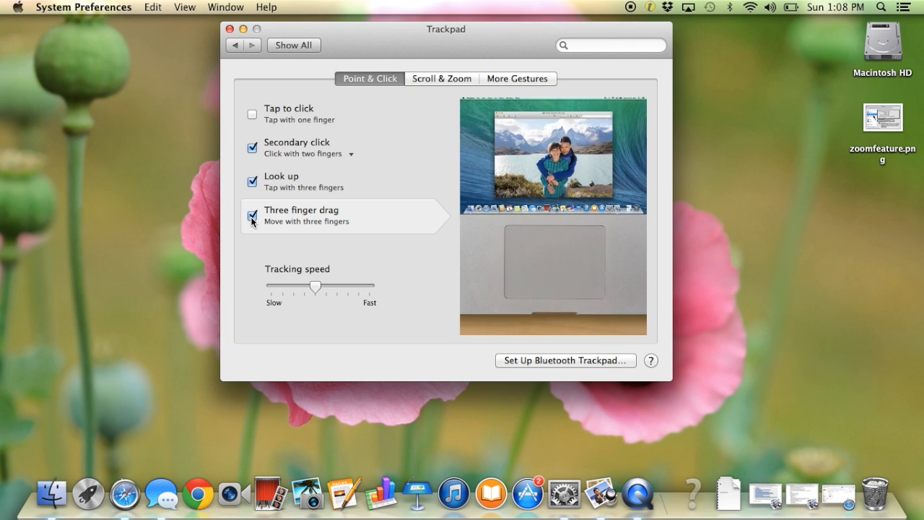
pyautogui.moveTo(316, 289)
pyautogui.mouseDown()
pyautogui.moveTo(286, 286)
pyautogui.moveTo(326, 288)
pyautogui.moveTo(272, 288)
pyautogui.moveTo(328, 281)
pyautogui.mouseUp()
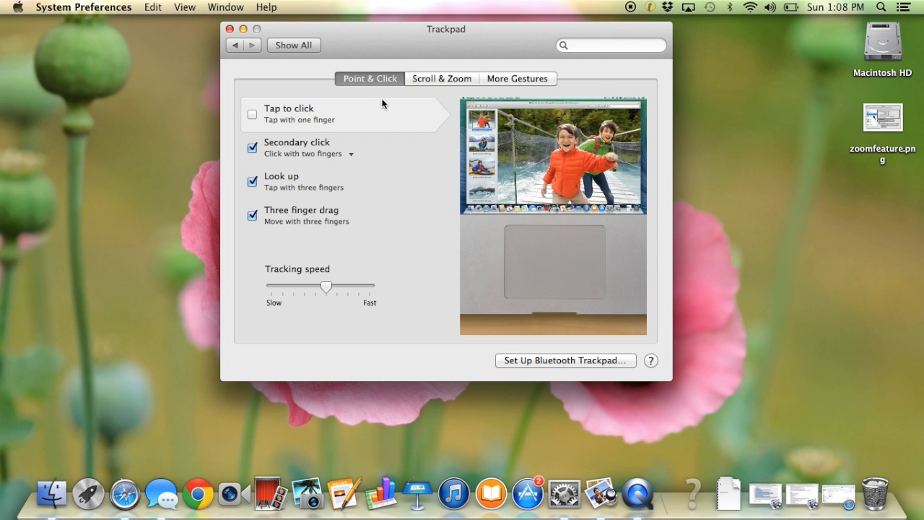
# Review the trackpad's scroll and zoom options and its additional gestures, including swiping between full-screen apps and Mission Control
pyautogui.click(446, 78)
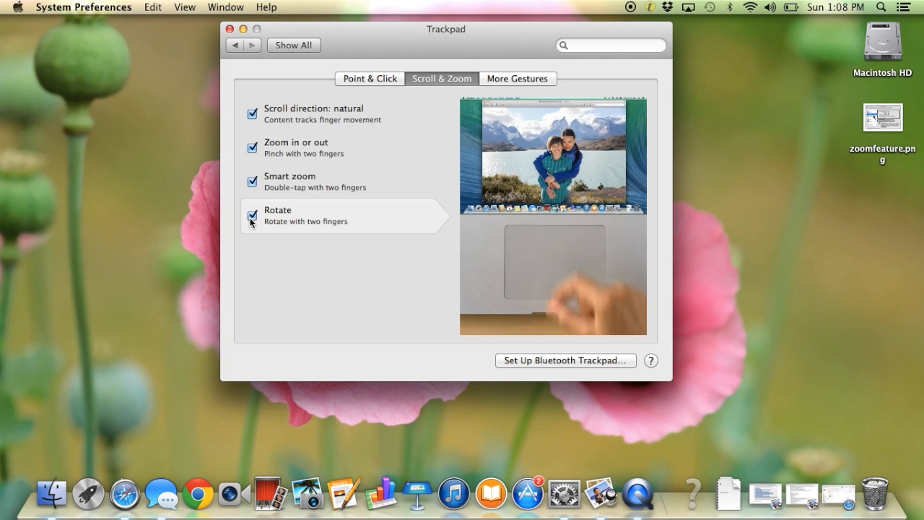
pyautogui.moveTo(264, 148)
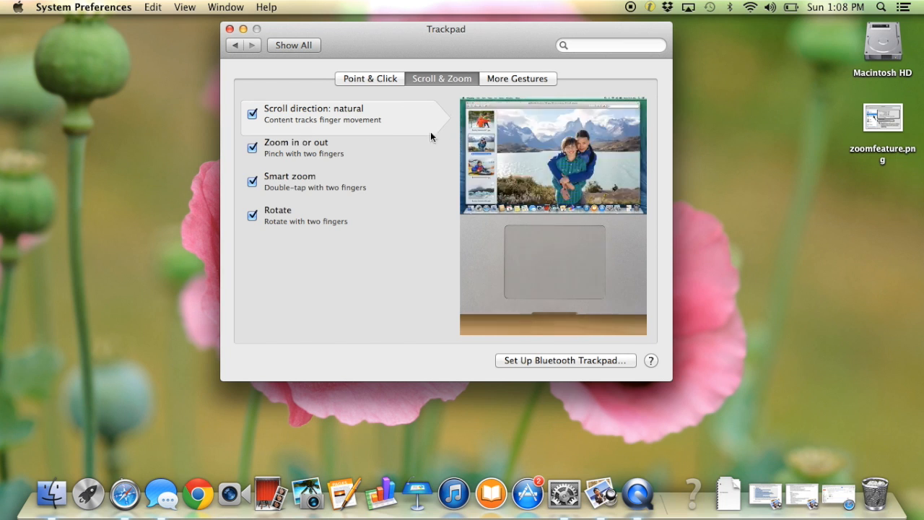
pyautogui.click(523, 81)
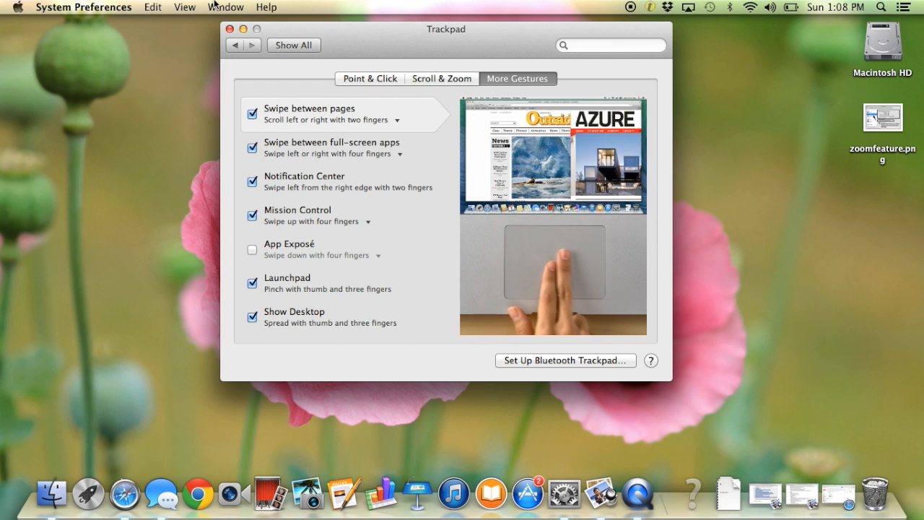
pyautogui.moveTo(313, 164)
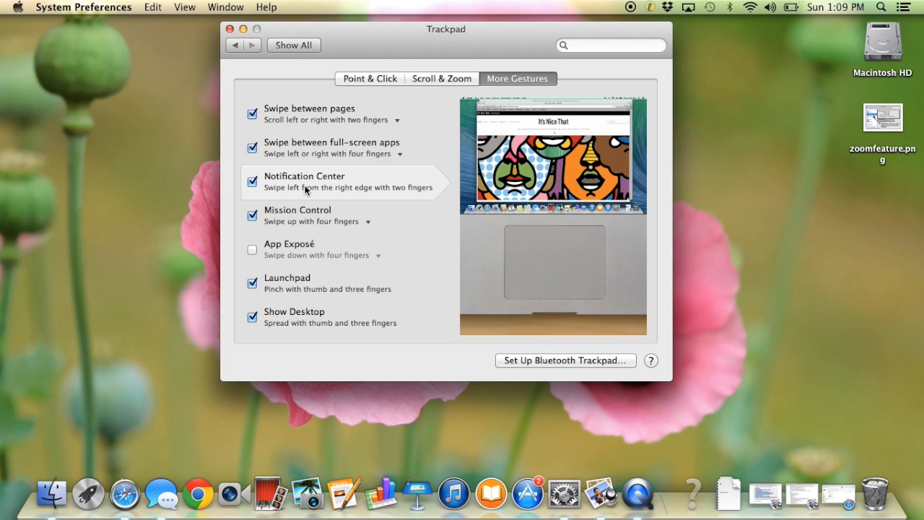
pyautogui.moveTo(301, 220)
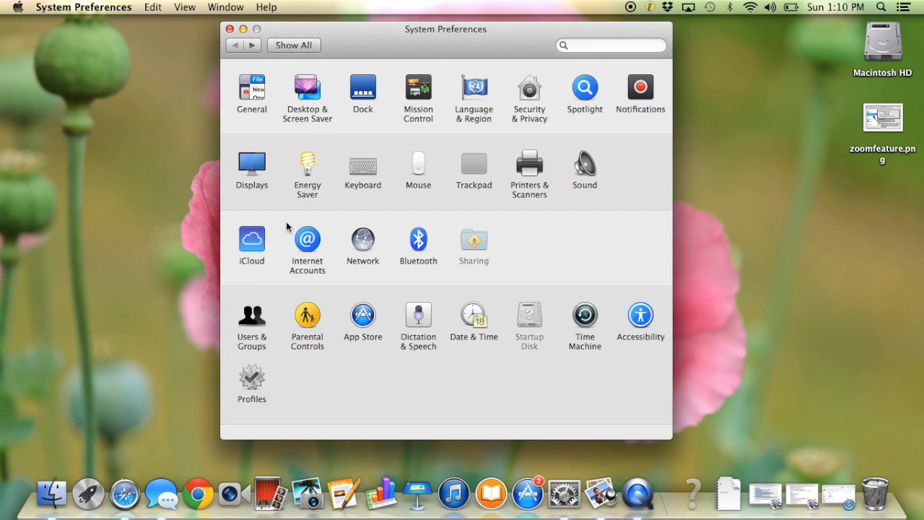
# In Users & Groups, take a photo with the camera and set it as the current user's account picture
pyautogui.click(255, 322)
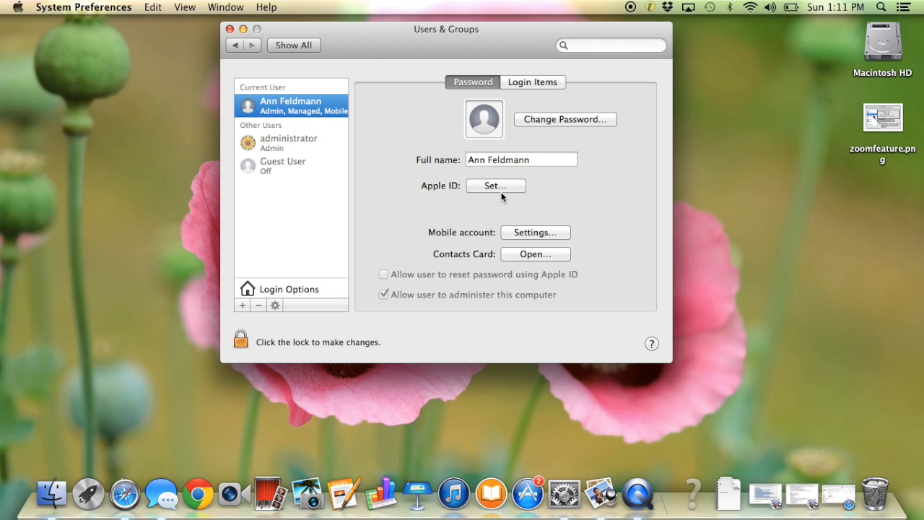
pyautogui.click(495, 134)
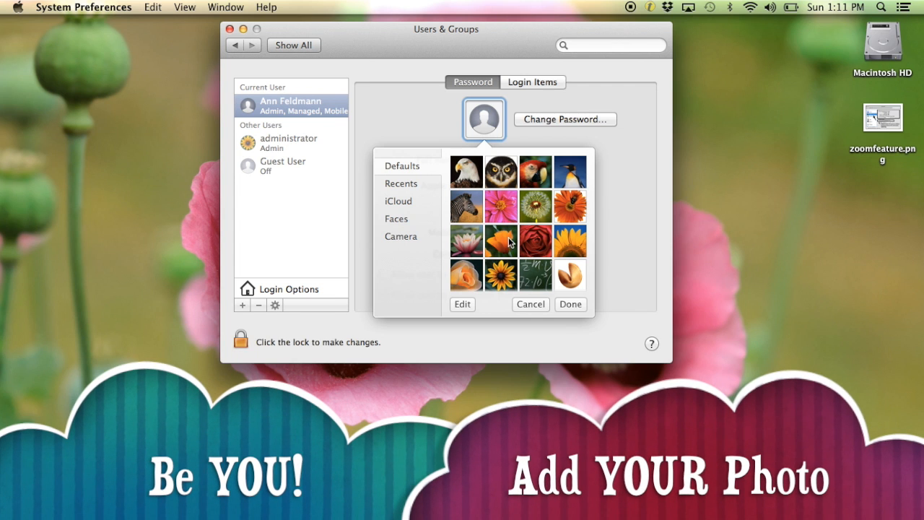
pyautogui.click(396, 236)
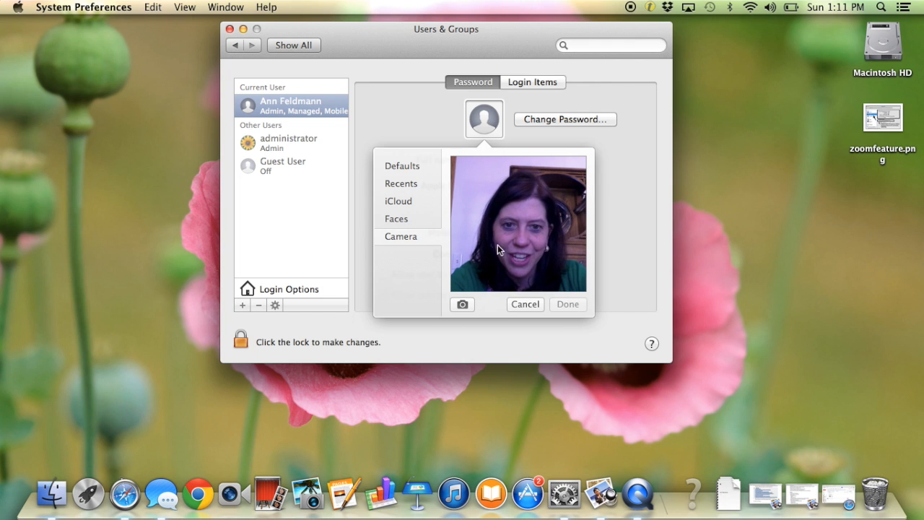
pyautogui.click(463, 305)
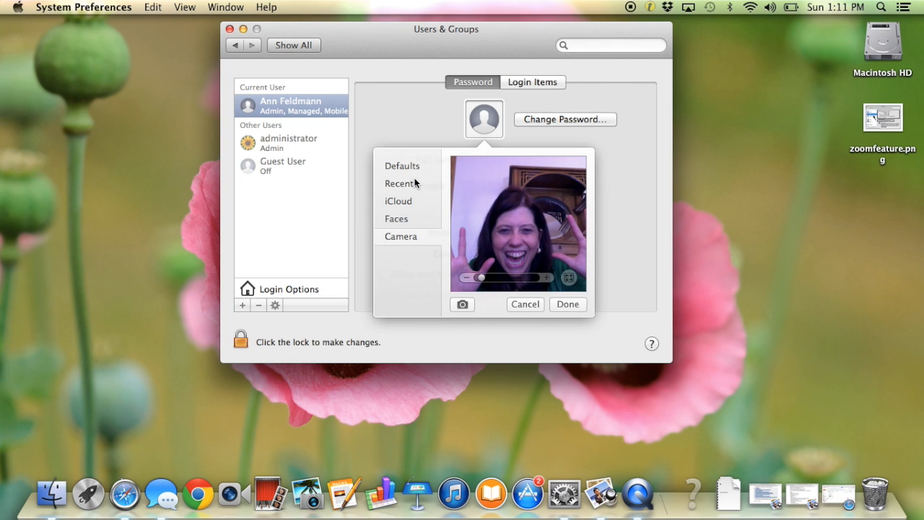
pyautogui.click(566, 304)
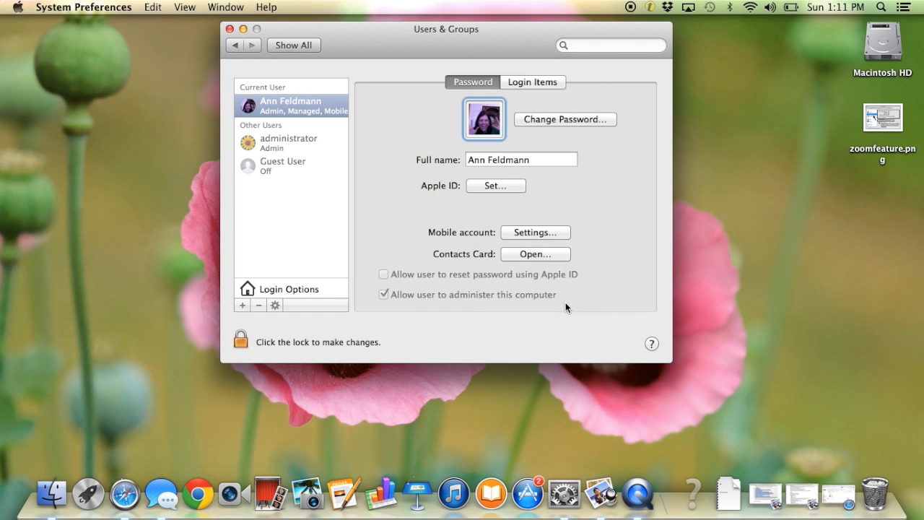
# Retake the current user's account picture with the camera and apply the new photo
pyautogui.click(483, 128)
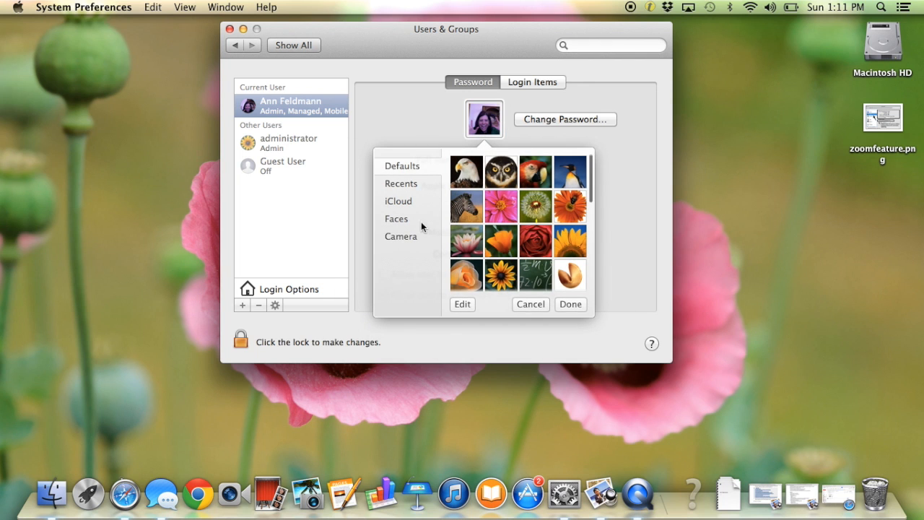
pyautogui.click(407, 237)
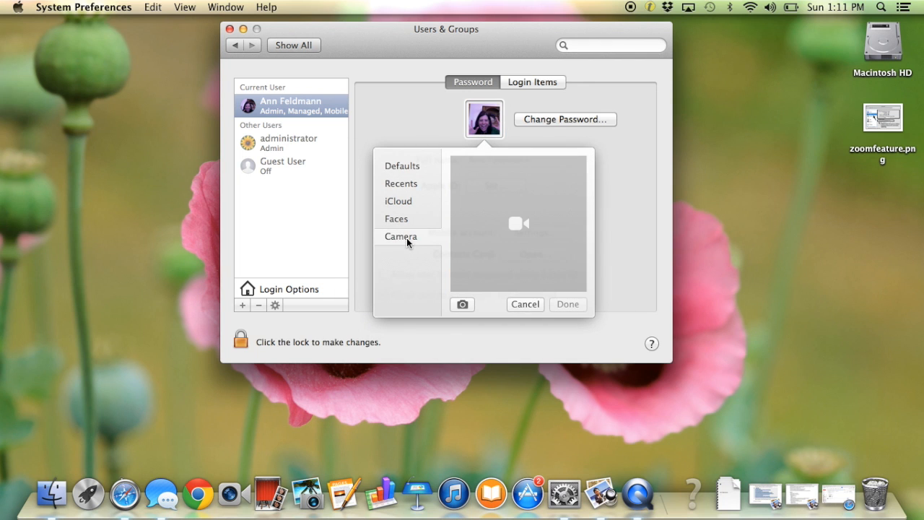
pyautogui.click(463, 304)
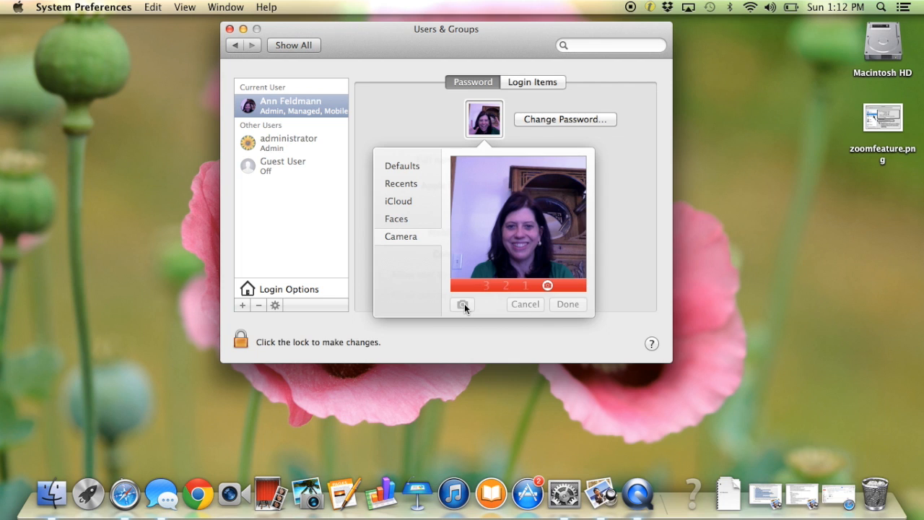
pyautogui.click(569, 304)
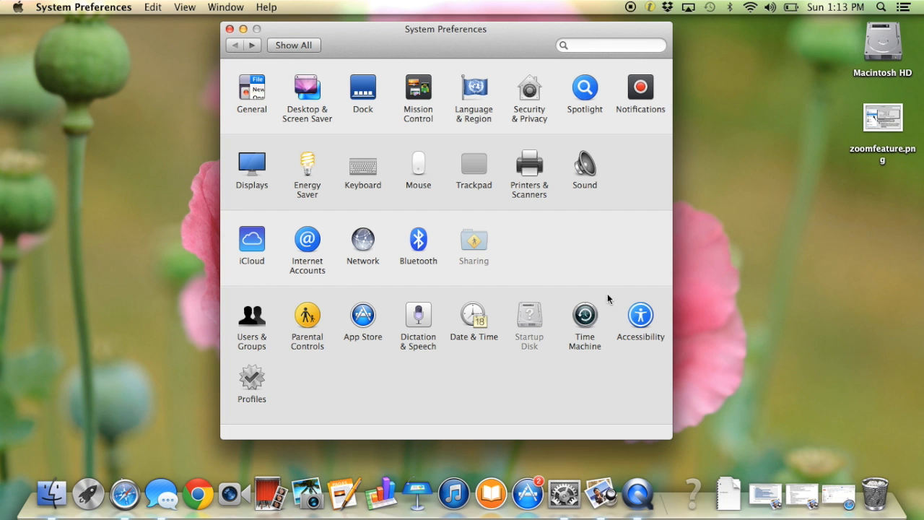
# In the Accessibility display settings, invert the screen colors and turn the inversion back off
pyautogui.click(643, 321)
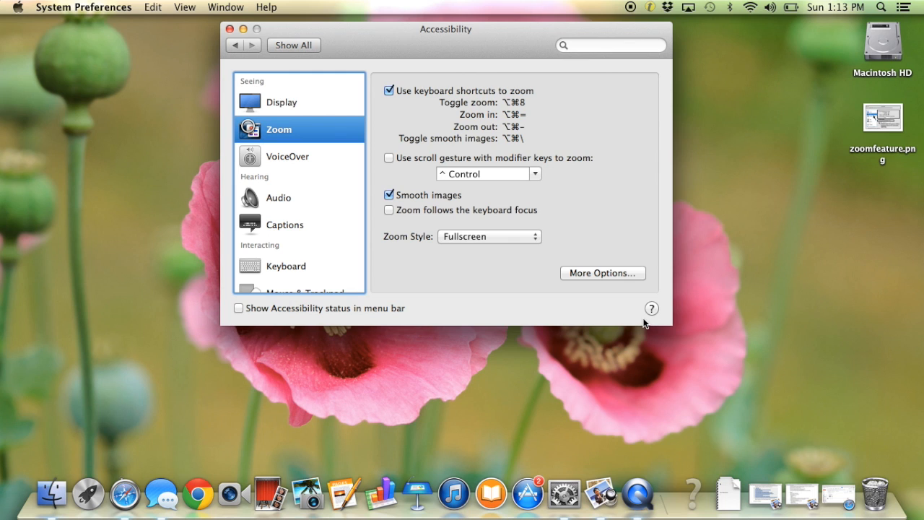
pyautogui.click(252, 105)
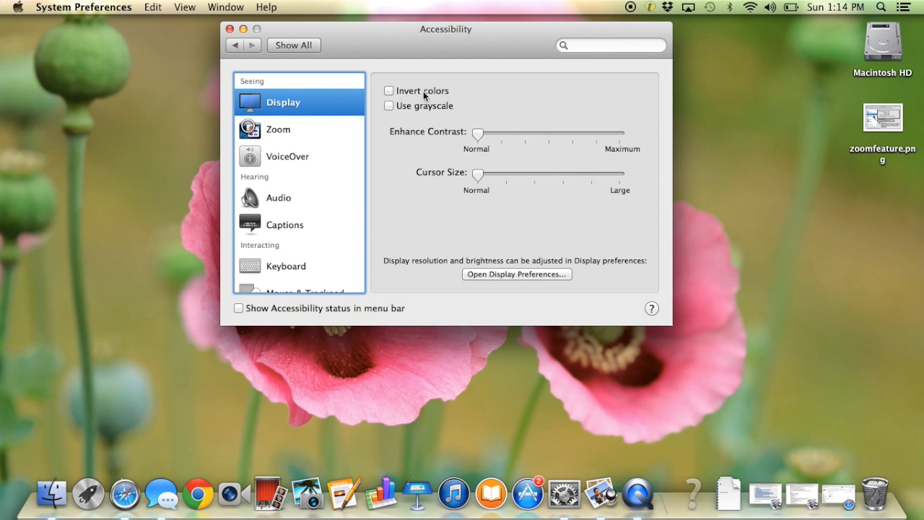
pyautogui.click(389, 90)
pyautogui.click(390, 92)
# Switch the display to grayscale and back to color, repeating the change to compare the two looks
pyautogui.click(390, 106)
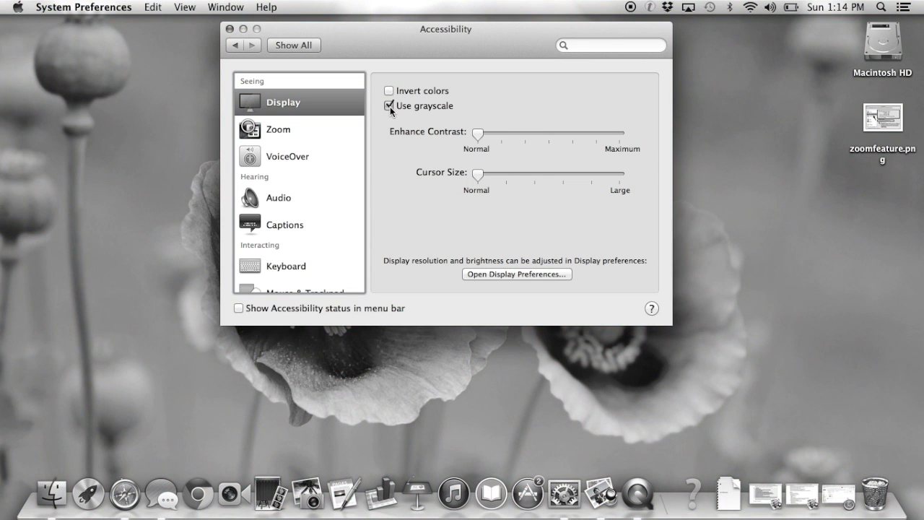
pyautogui.click(390, 106)
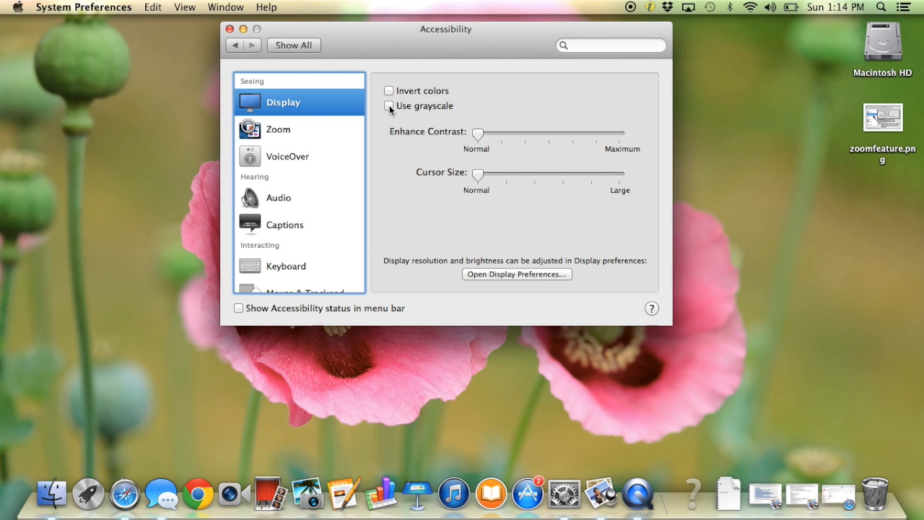
pyautogui.click(389, 105)
pyautogui.click(389, 105)
pyautogui.click(389, 105)
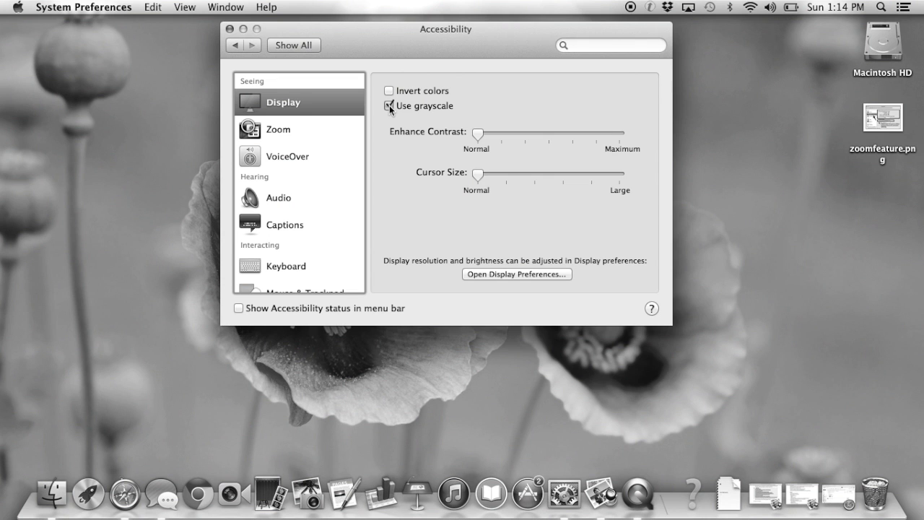
pyautogui.click(390, 105)
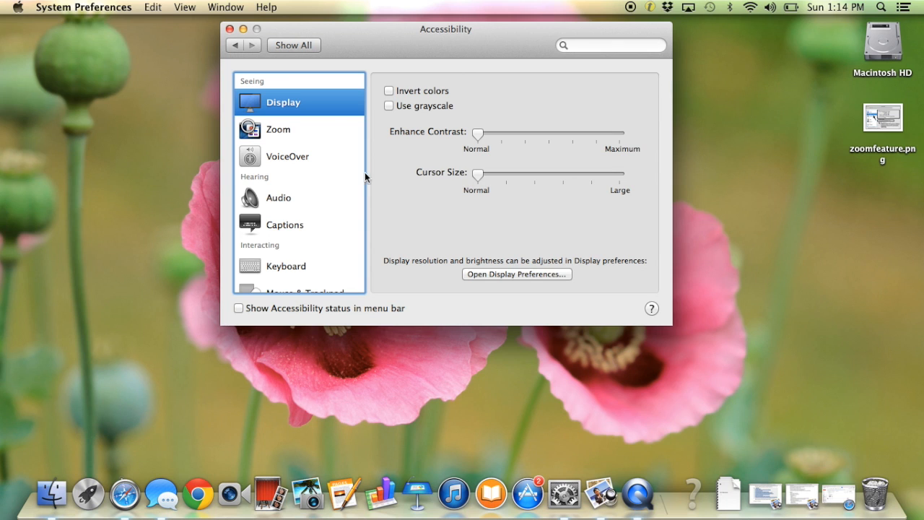
# Open the Accessibility zoom settings and magnify the screen around the listed zoom shortcuts, returning to normal size
pyautogui.click(285, 136)
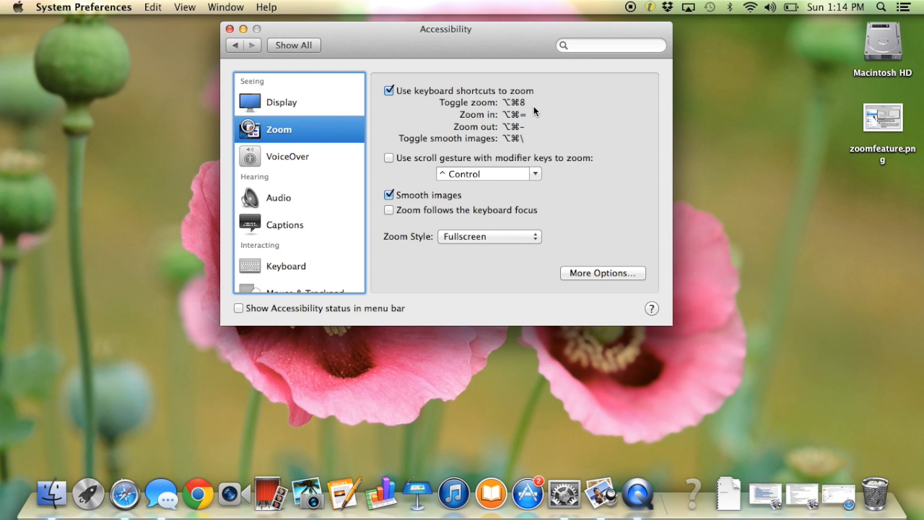
pyautogui.press('alt+super+equal')
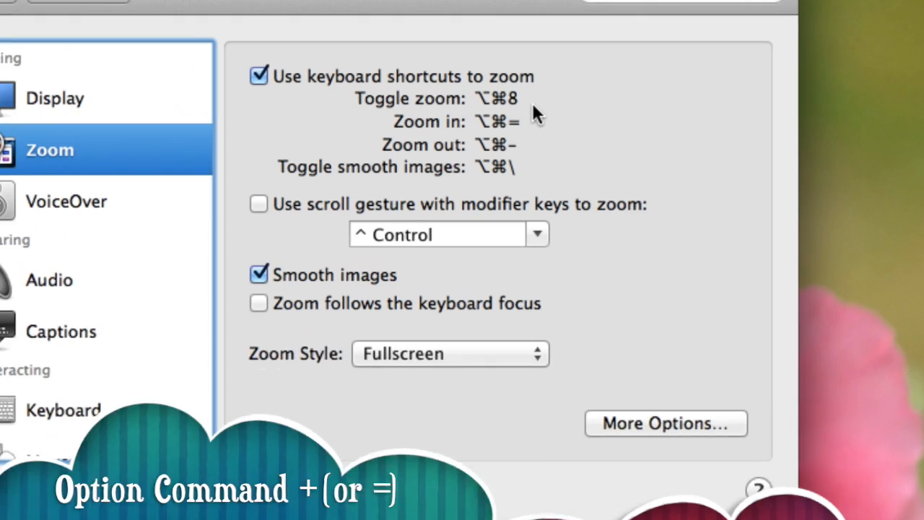
pyautogui.press('alt+super+minus')
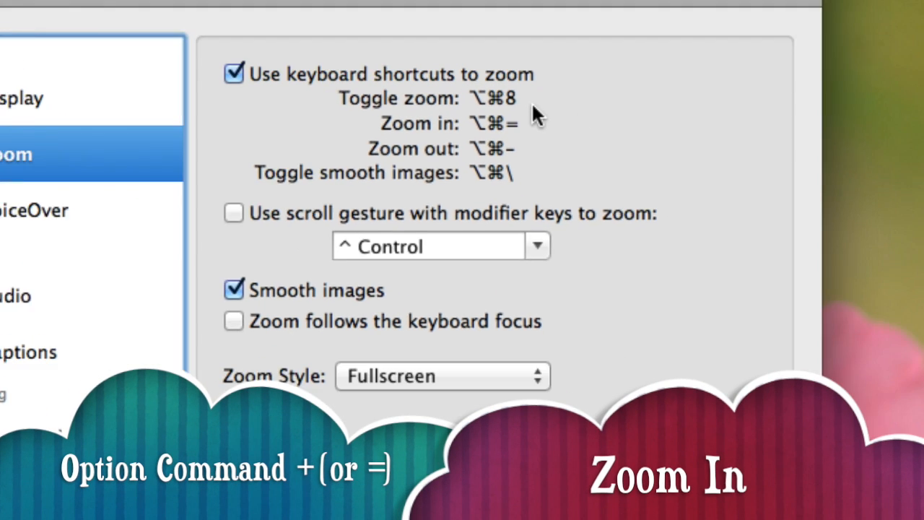
pyautogui.press('alt+super+minus')
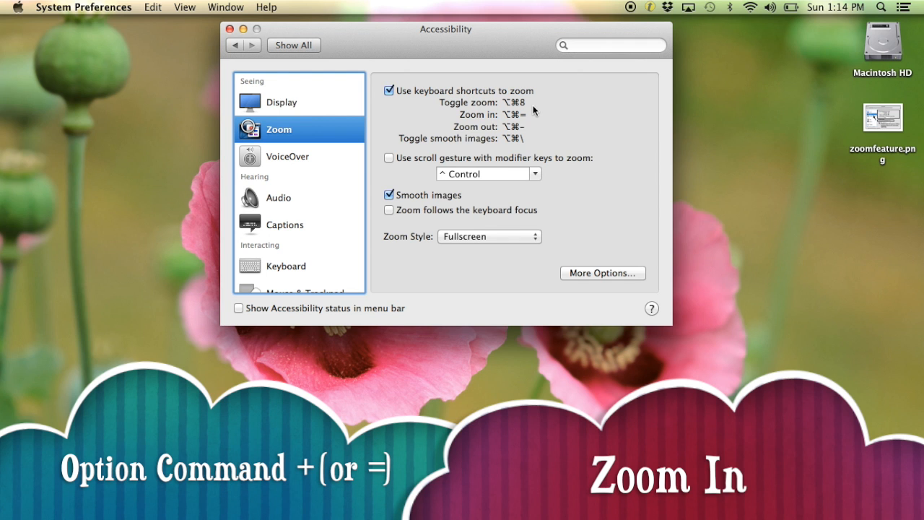
pyautogui.press('alt+super+equal')
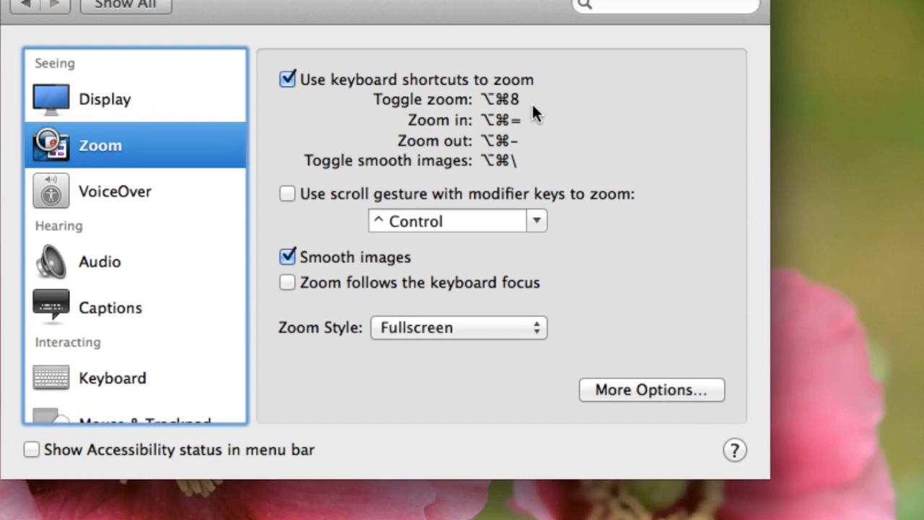
pyautogui.press('alt+super+minus')
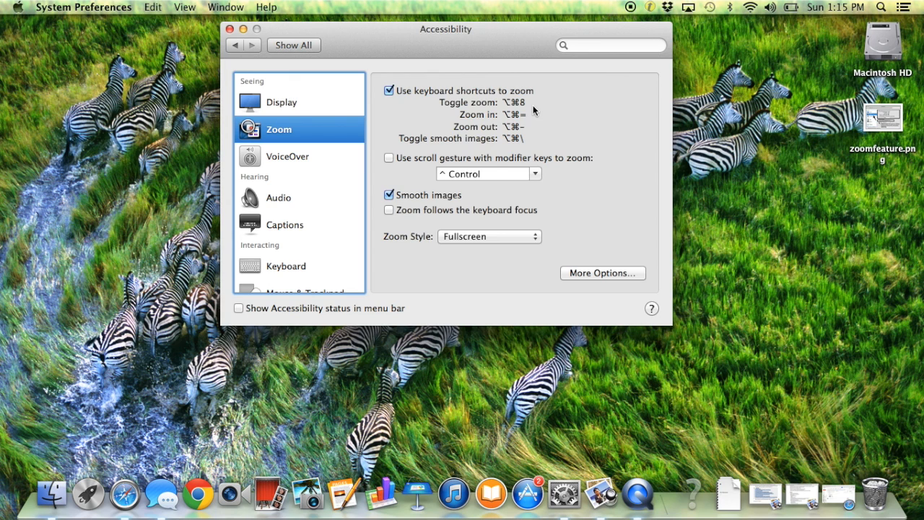
# Turn on zoom following the keyboard focus, test it by magnifying the zoomfeature.png desktop file, and turn the option off
pyautogui.click(390, 211)
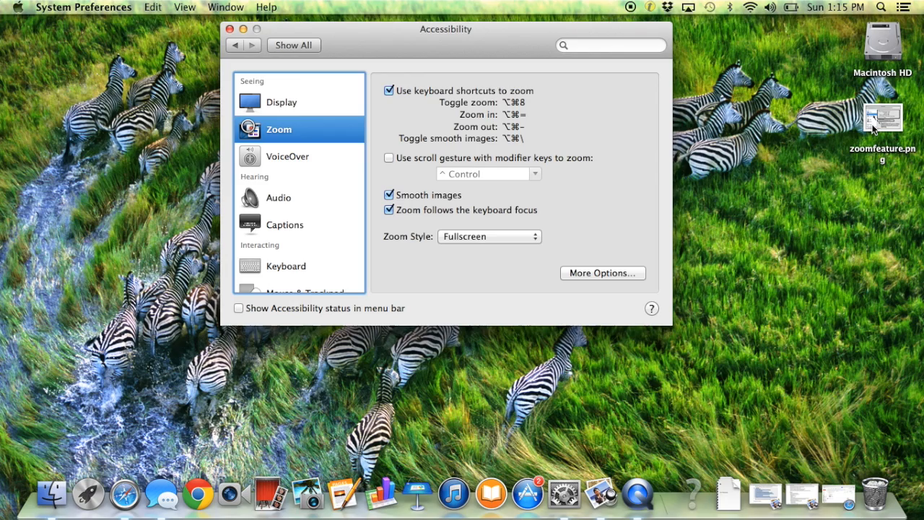
pyautogui.press('alt+super+equal')
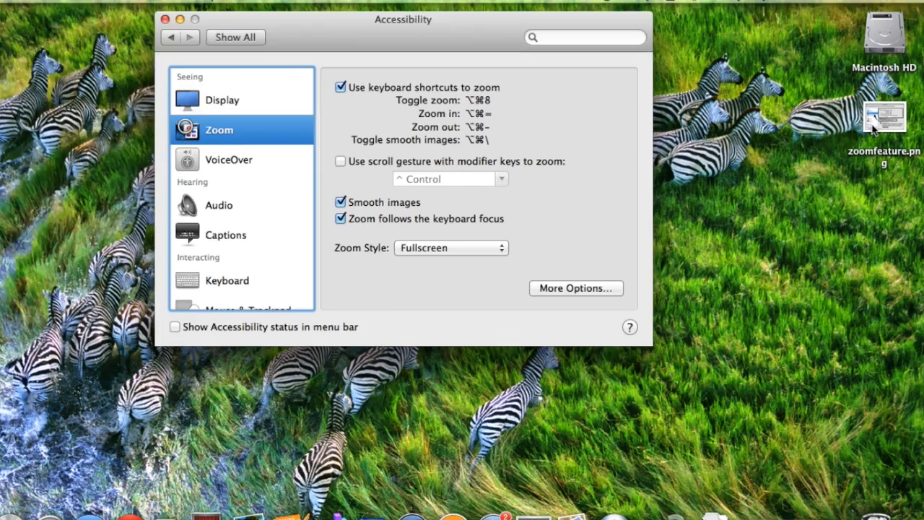
pyautogui.press('alt+super+equal')
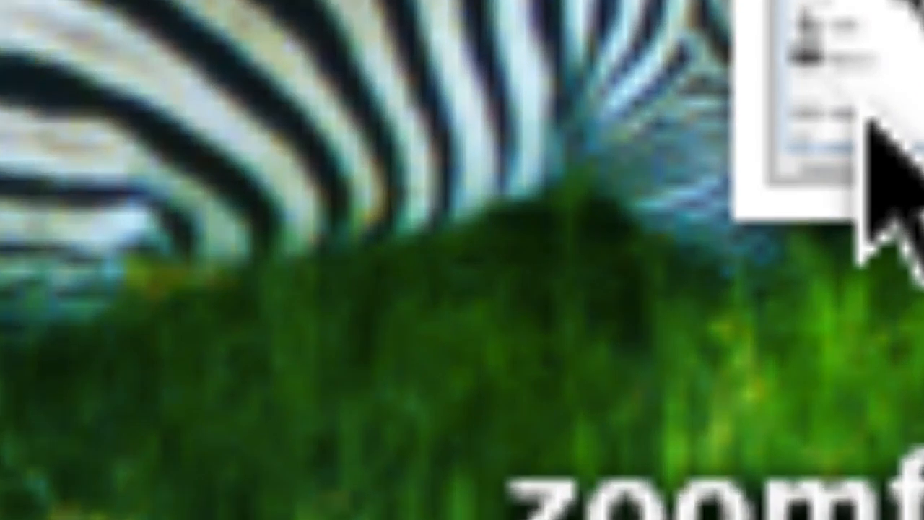
pyautogui.press('alt+super+minus')
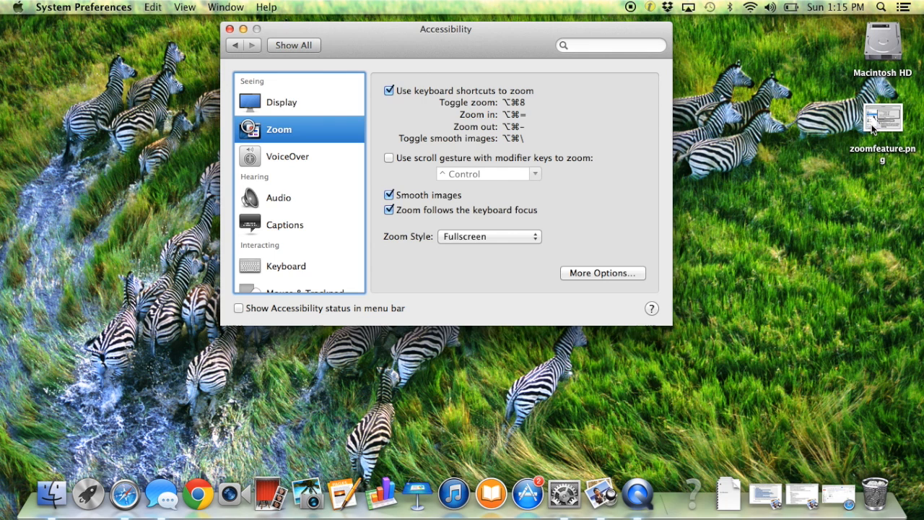
pyautogui.click(392, 210)
# Set the zoomed screen image to move continuously with the pointer and magnify the screen to test it
pyautogui.click(582, 272)
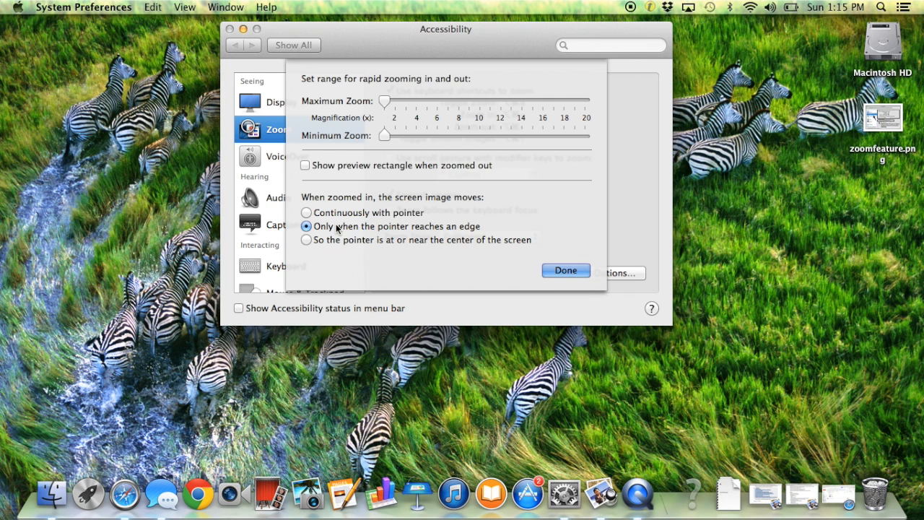
pyautogui.click(307, 213)
pyautogui.click(574, 272)
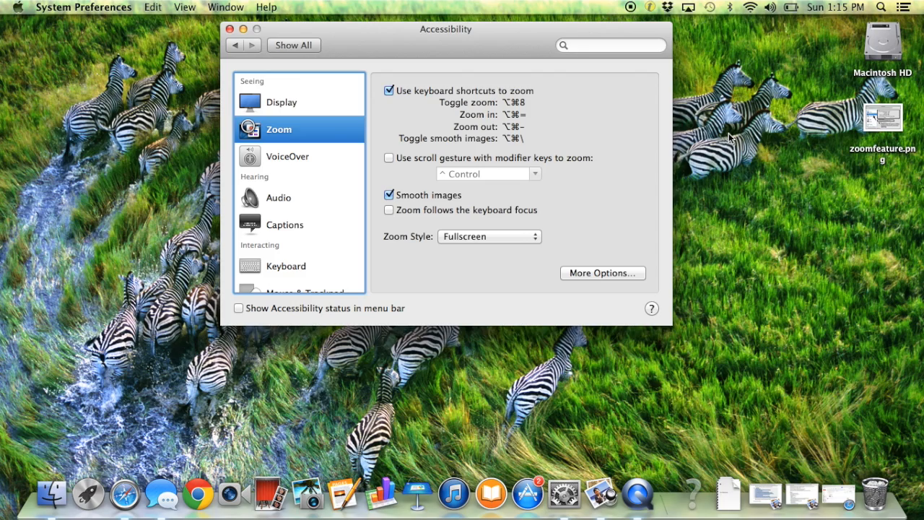
pyautogui.press('alt+super+equal')
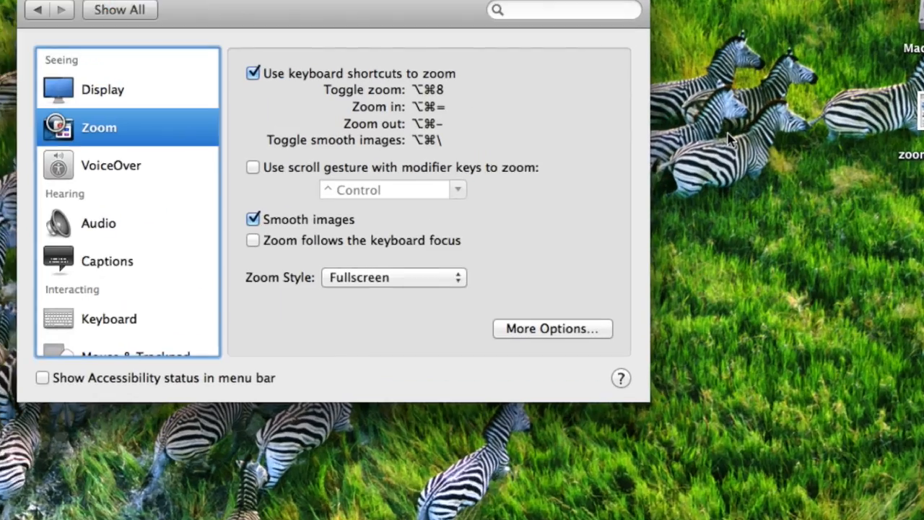
pyautogui.press('alt+super+equal')
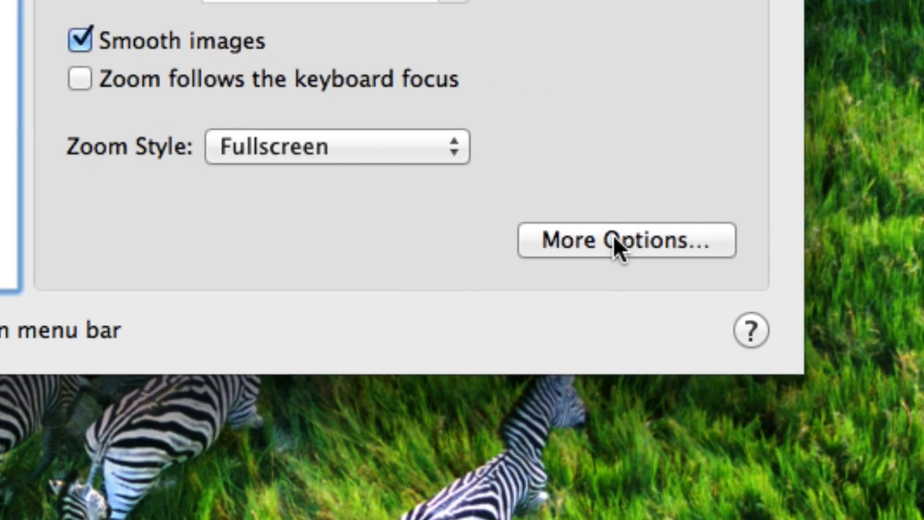
# Set the zoomed screen image to move only when the pointer reaches an edge, and return to normal magnification
pyautogui.click(751, 267)
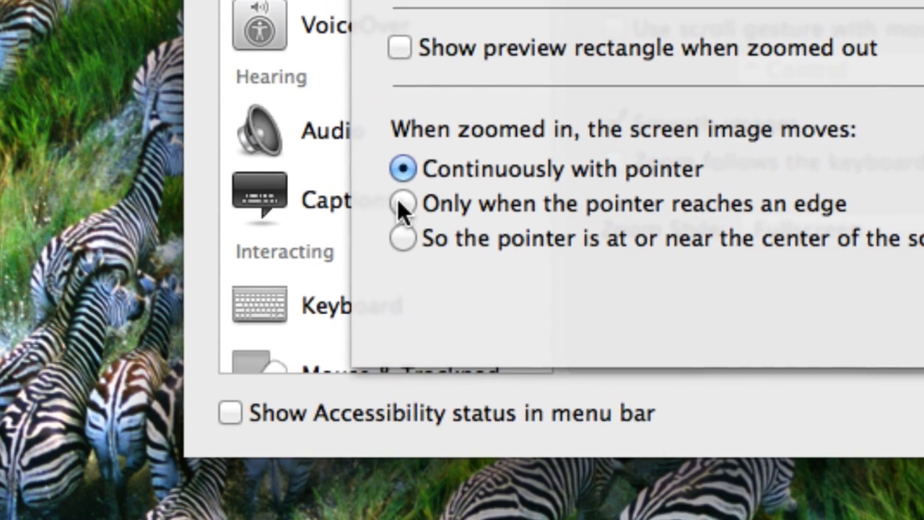
pyautogui.click(289, 238)
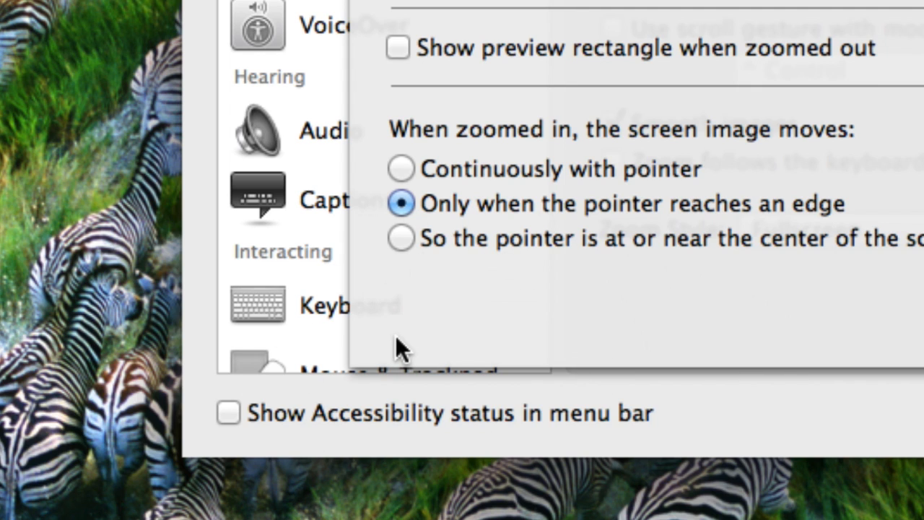
pyautogui.press('alt+super+minus')
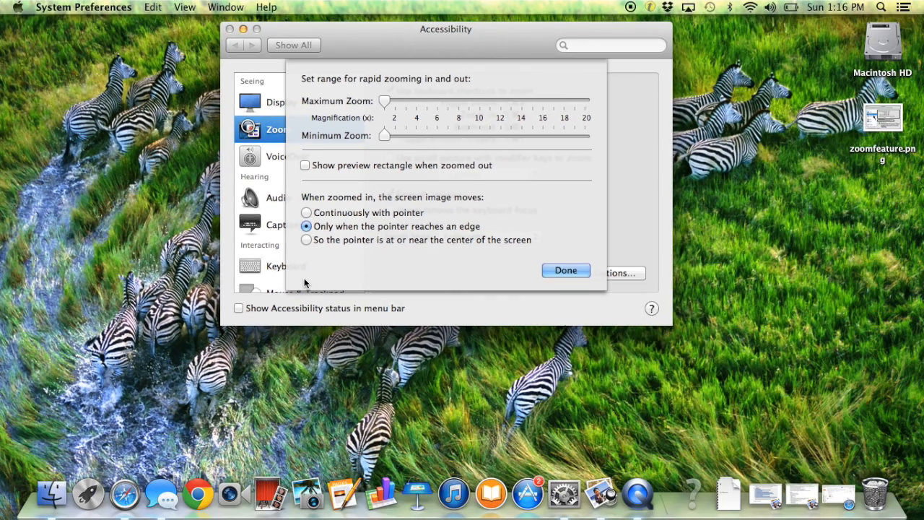
pyautogui.click(563, 270)
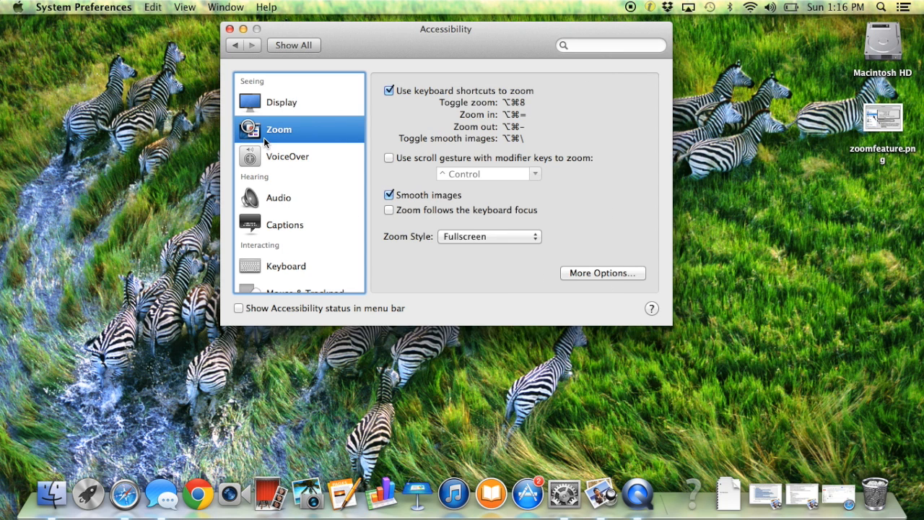
# Review the VoiceOver, Audio and Captions accessibility settings
pyautogui.click(277, 158)
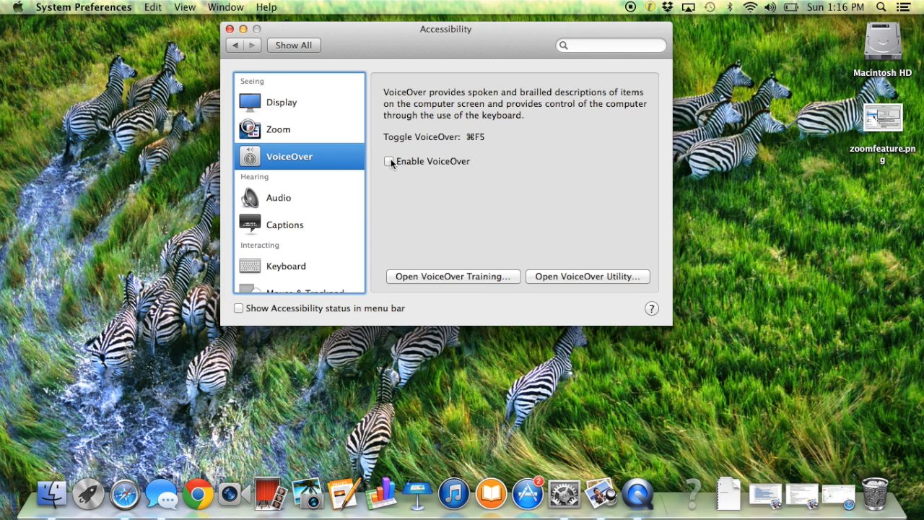
pyautogui.scroll(-3, 320, 214)
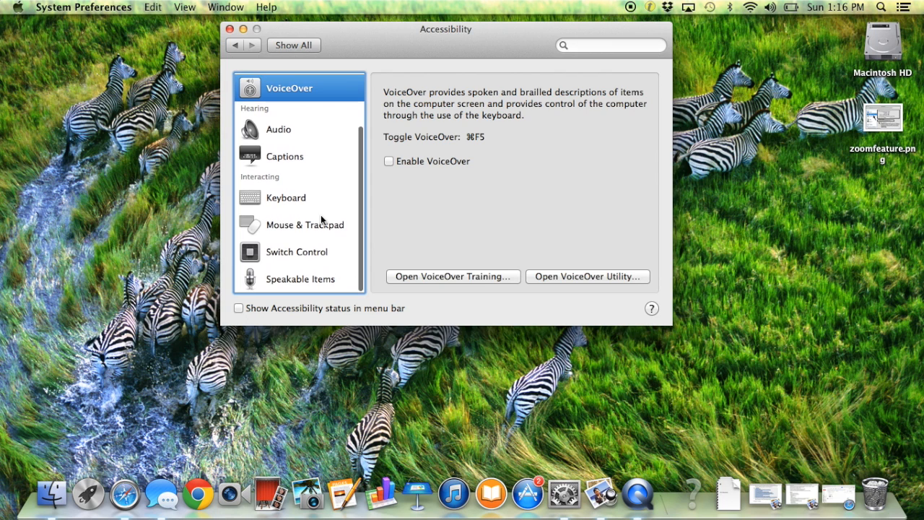
pyautogui.click(278, 133)
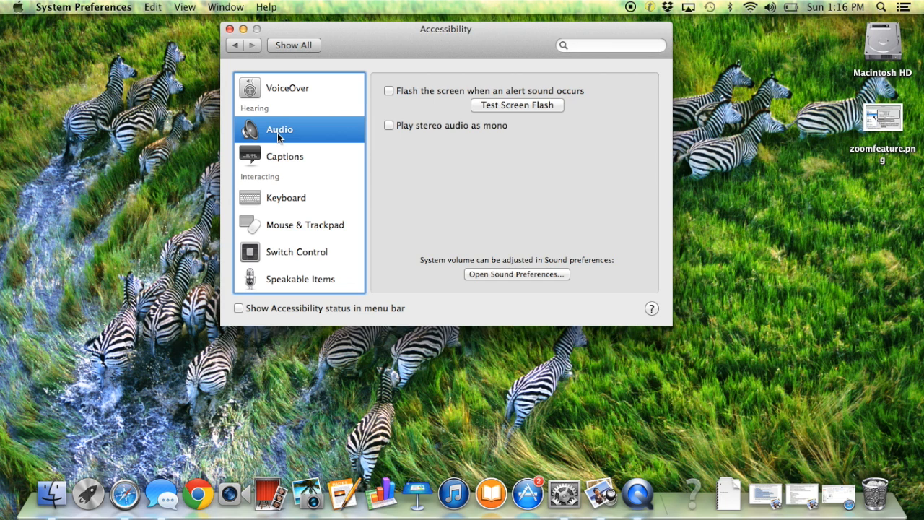
pyautogui.click(284, 160)
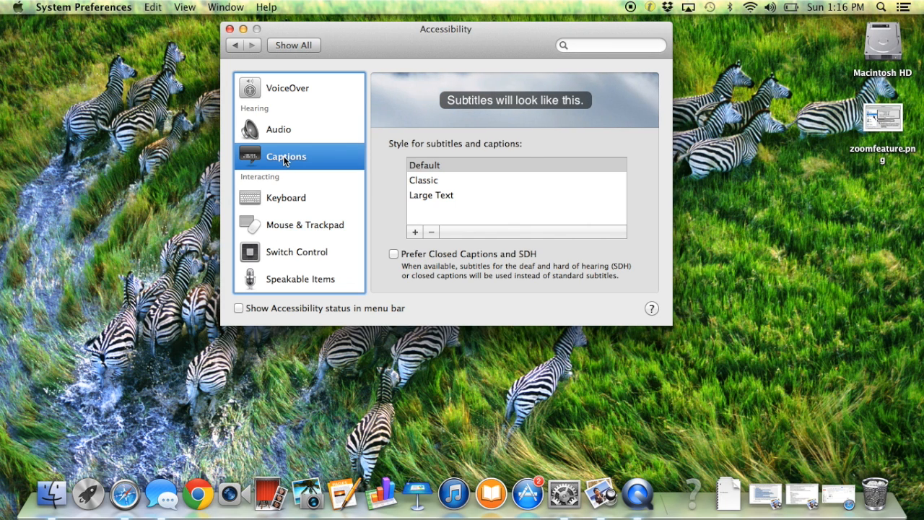
# Review the Keyboard, Mouse & Trackpad, Switch Control and Speakable Items accessibility settings, and return to the overview of all preferences
pyautogui.click(282, 200)
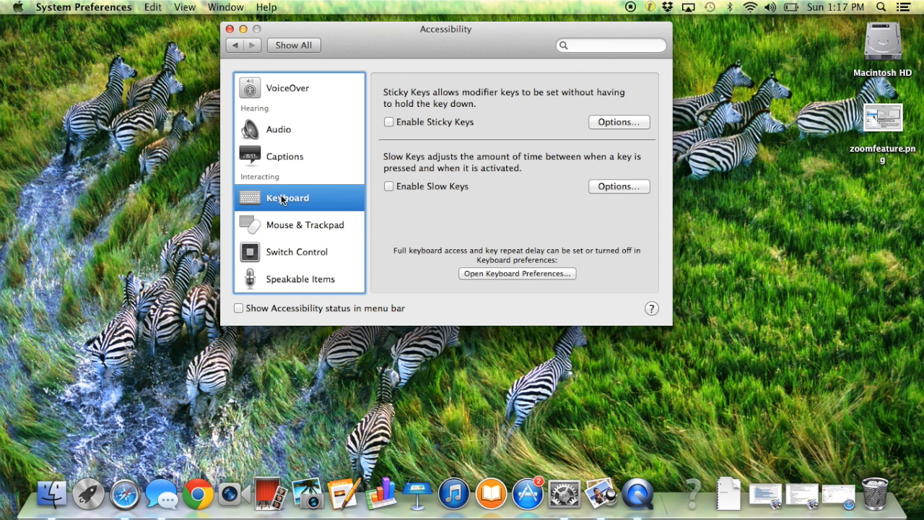
pyautogui.click(294, 233)
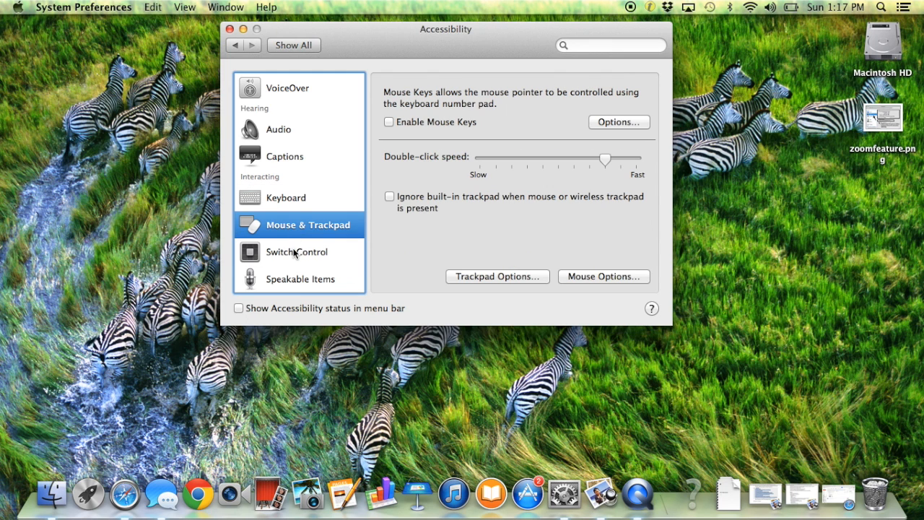
pyautogui.click(294, 253)
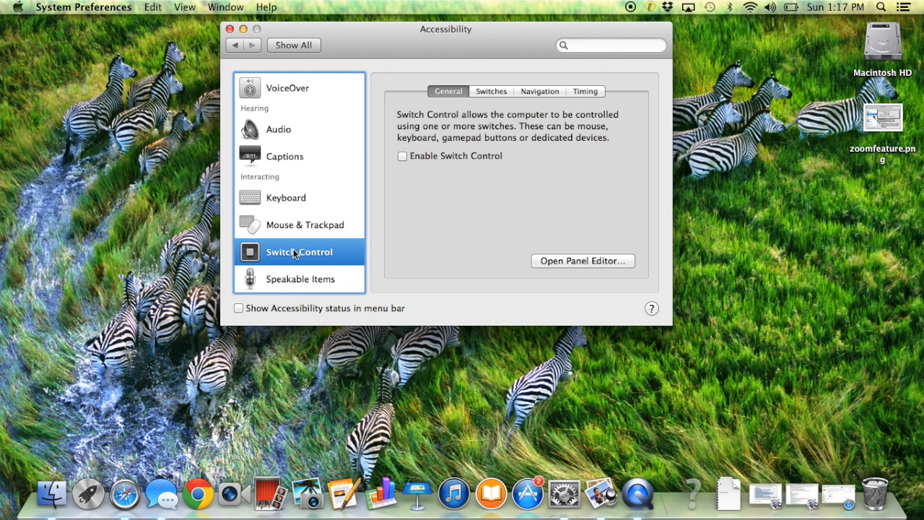
pyautogui.scroll(-1, 294, 252)
pyautogui.click(318, 282)
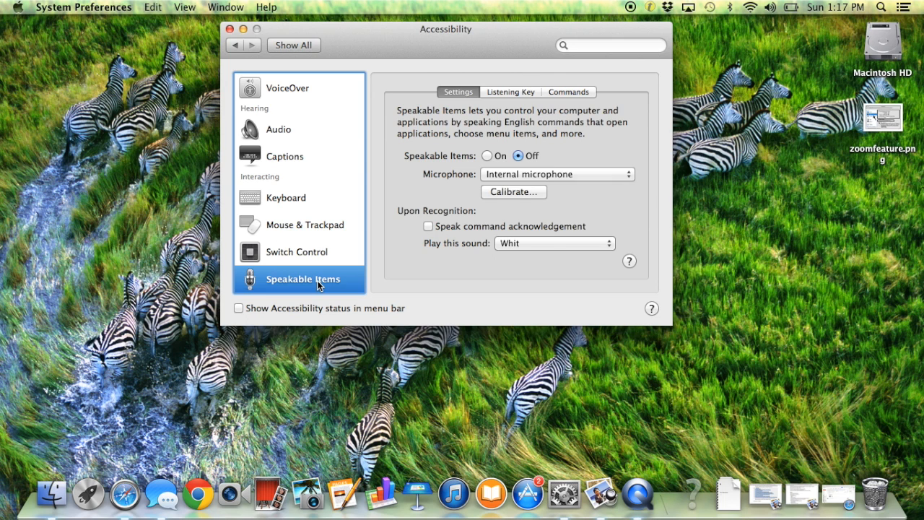
pyautogui.scroll(5, 318, 284)
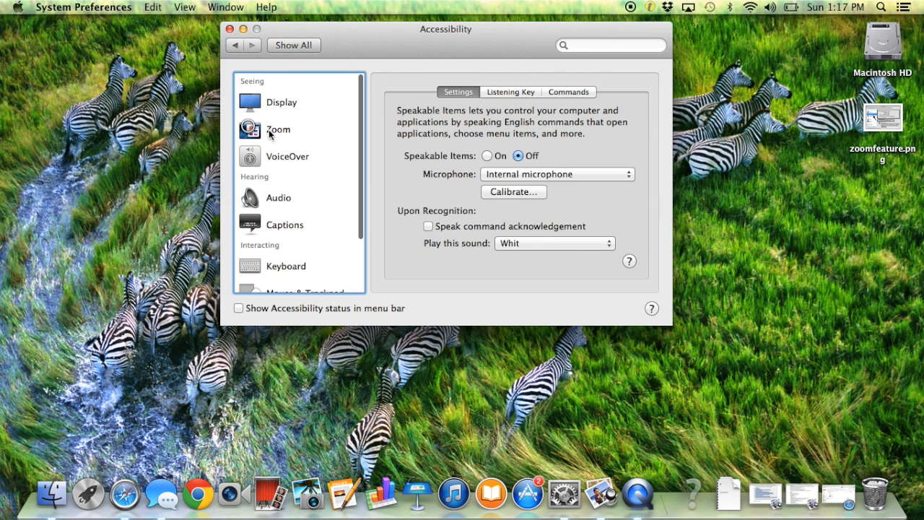
pyautogui.scroll(-5, 265, 132)
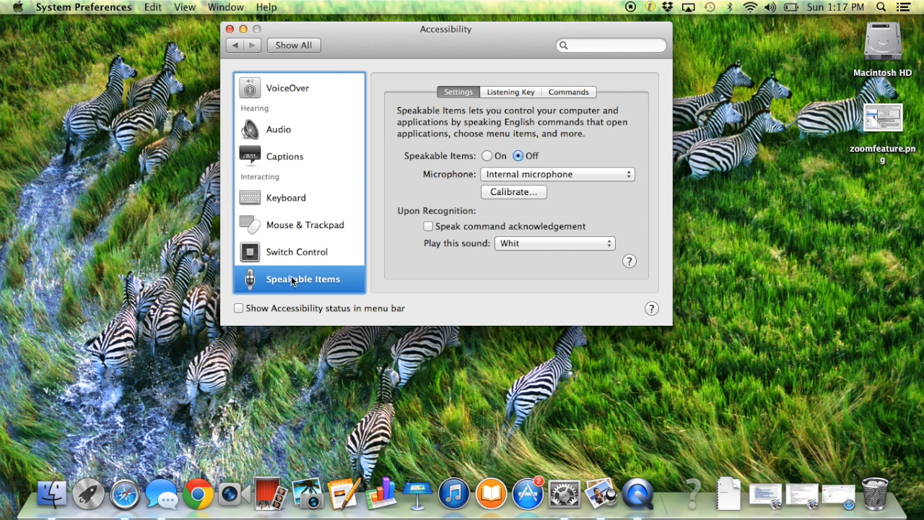
pyautogui.click(233, 45)
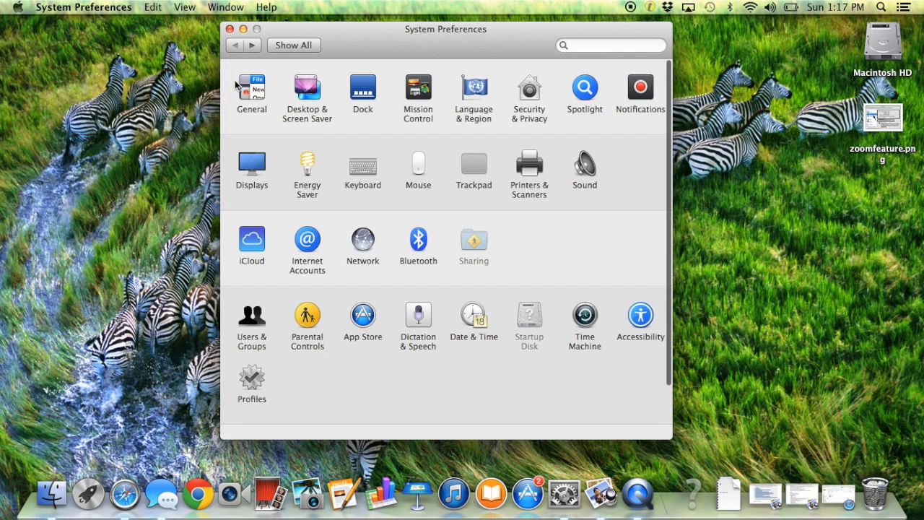